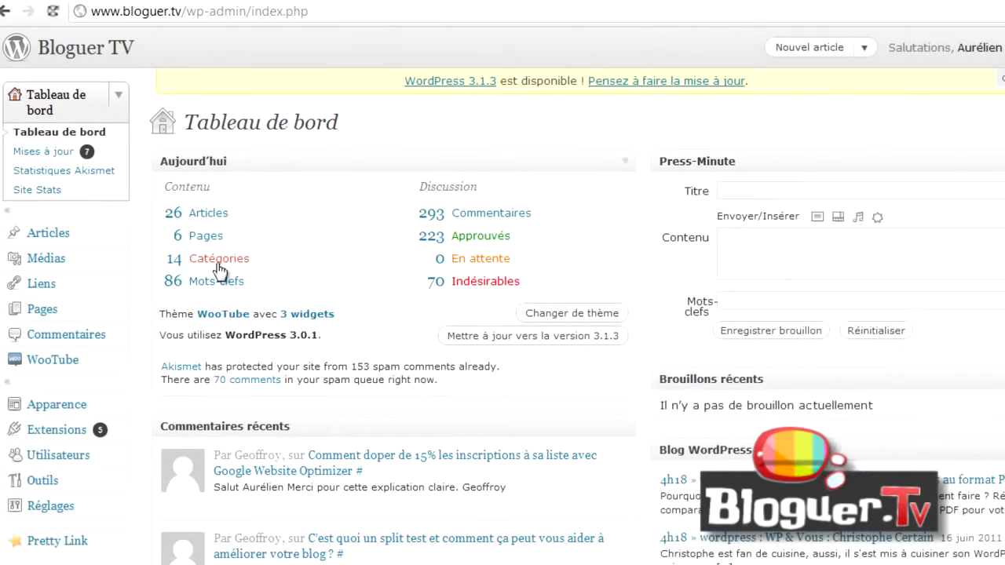
Open the form for adding a new Pretty Link and examine its Target URL and Pretty Link fields.
click(47, 521)
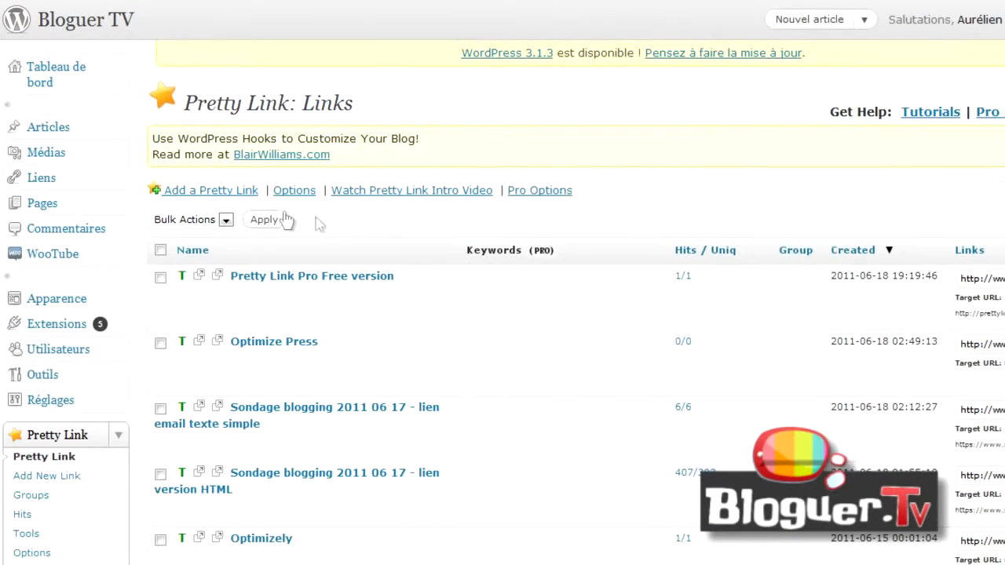
click(227, 192)
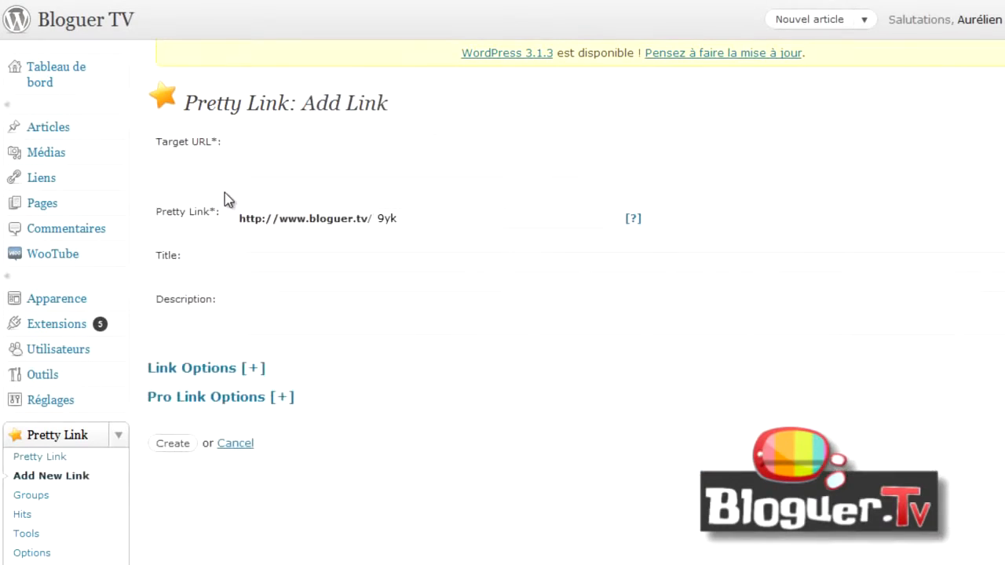
drag(218, 144, 164, 146)
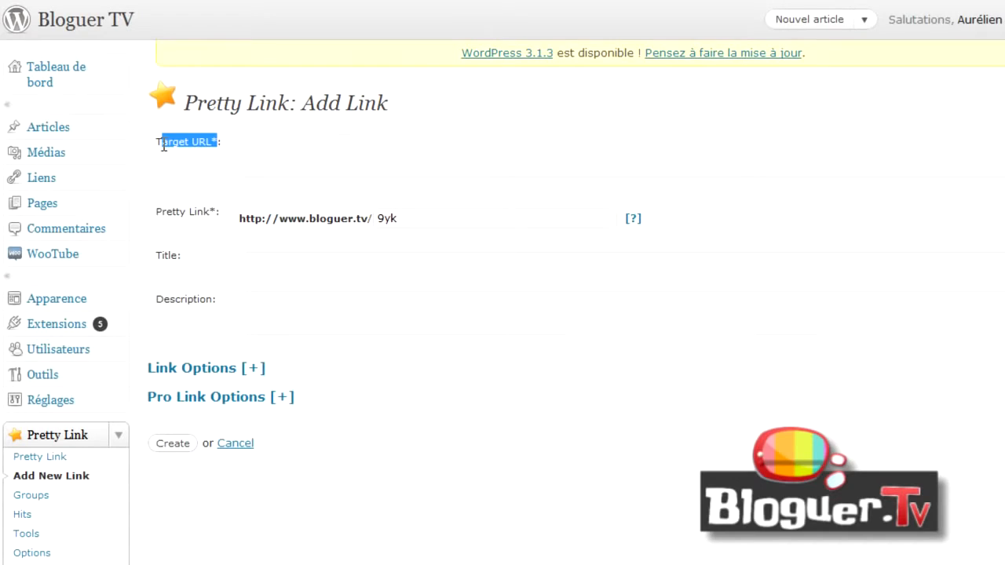
click(275, 155)
drag(420, 222, 377, 223)
click(416, 220)
drag(414, 219, 375, 220)
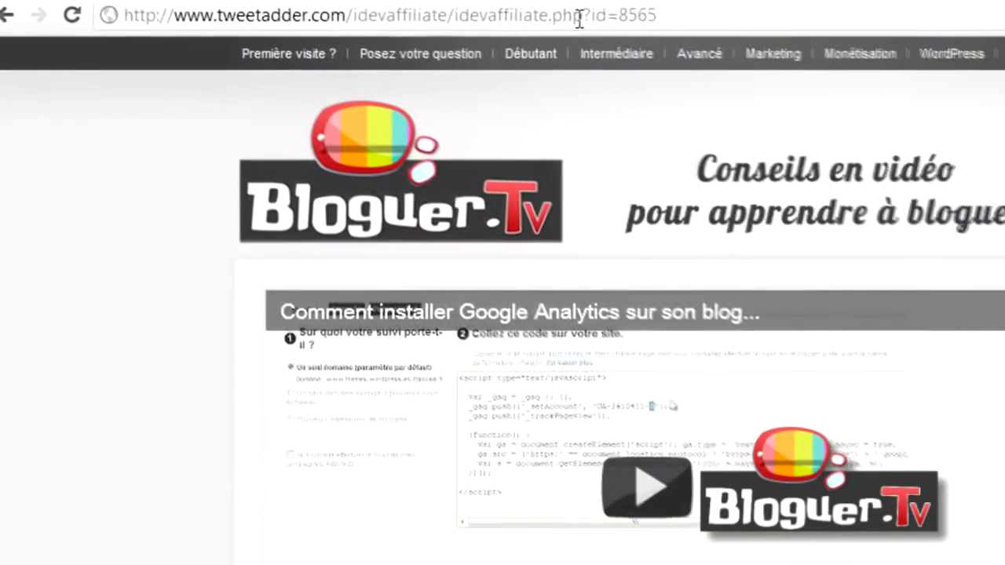
Copy the tweetadder.com affiliate address from the browser and paste it as the new link's Target URL.
click(578, 17)
key(ctrl+c)
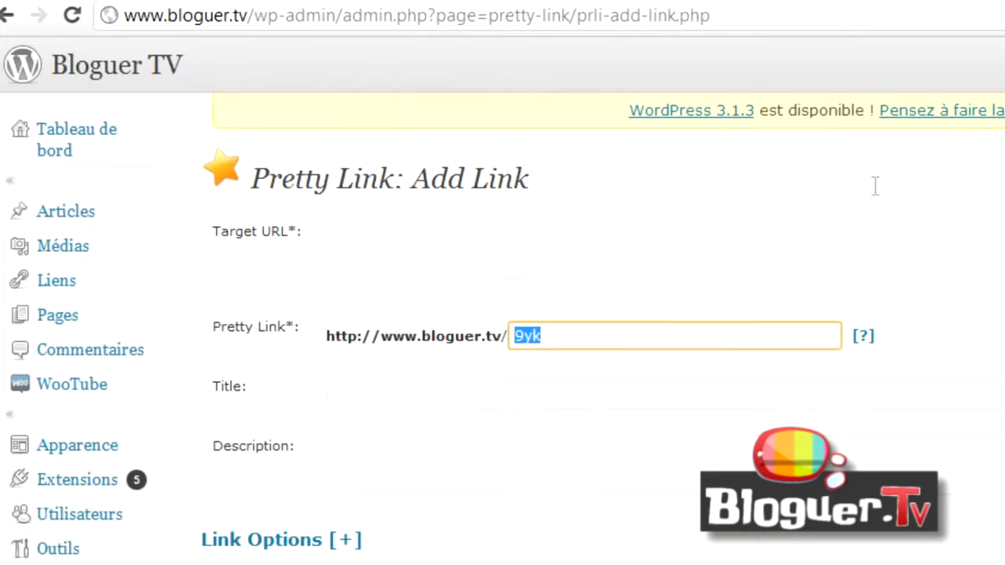
click(454, 248)
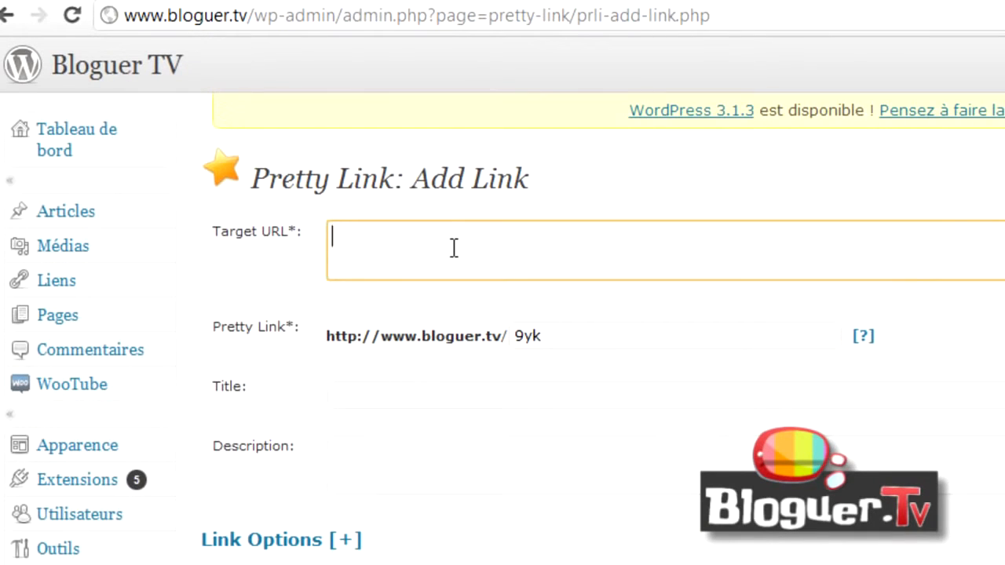
key(ctrl+v)
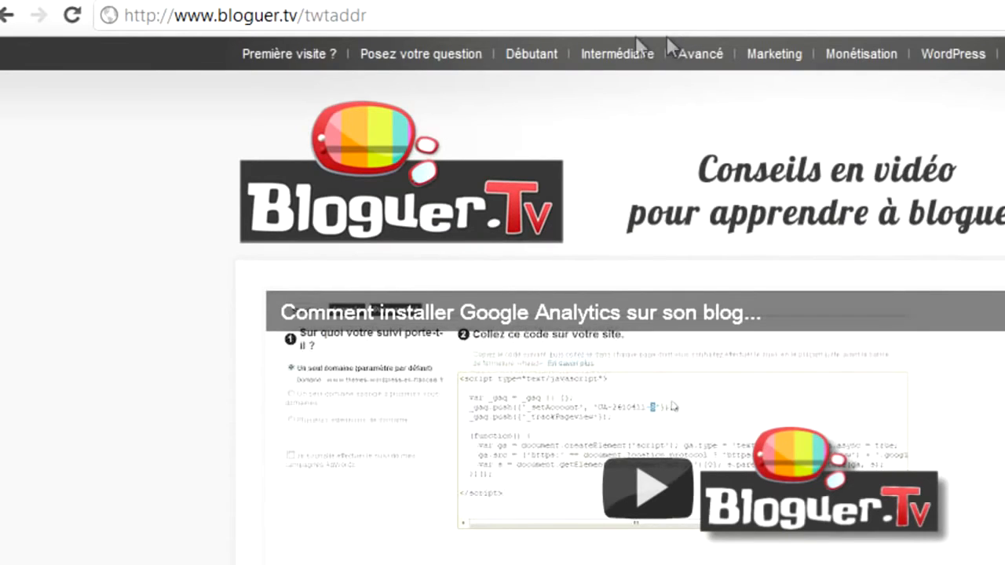
click(542, 12)
key(ctrl+c)
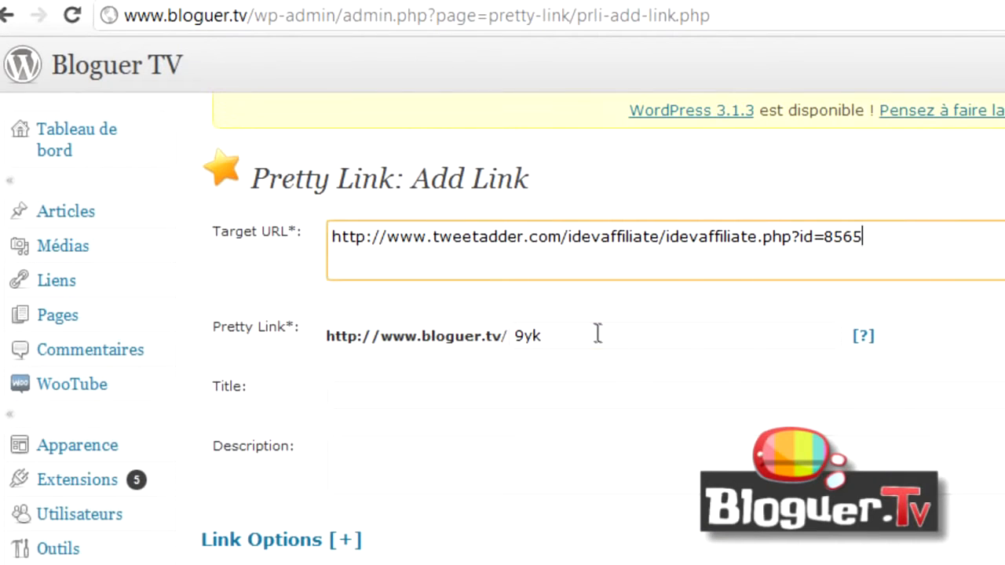
click(596, 333)
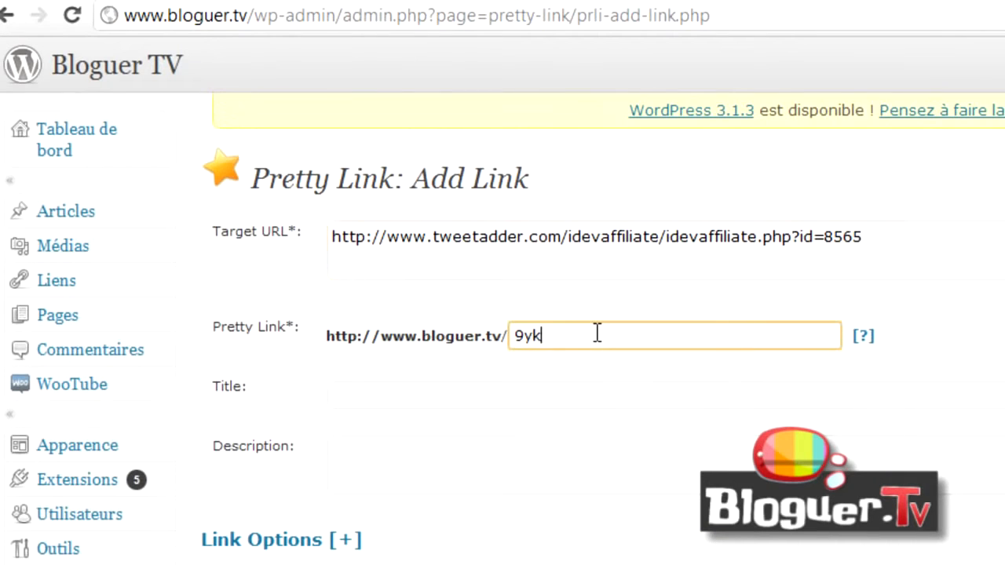
drag(597, 334, 462, 337)
key(ctrl+v)
key(ctrl+Left)
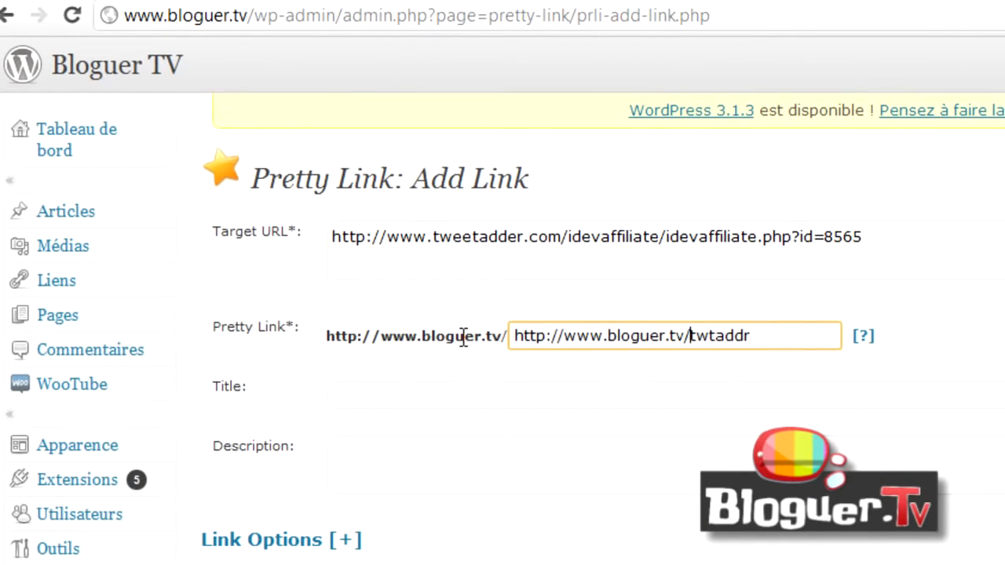
key(ctrl+shift+Left)
key(ctrl+shift+Left)
key(ctrl+shift+Left)
key(ctrl+shift+Left)
key(BackSpace)
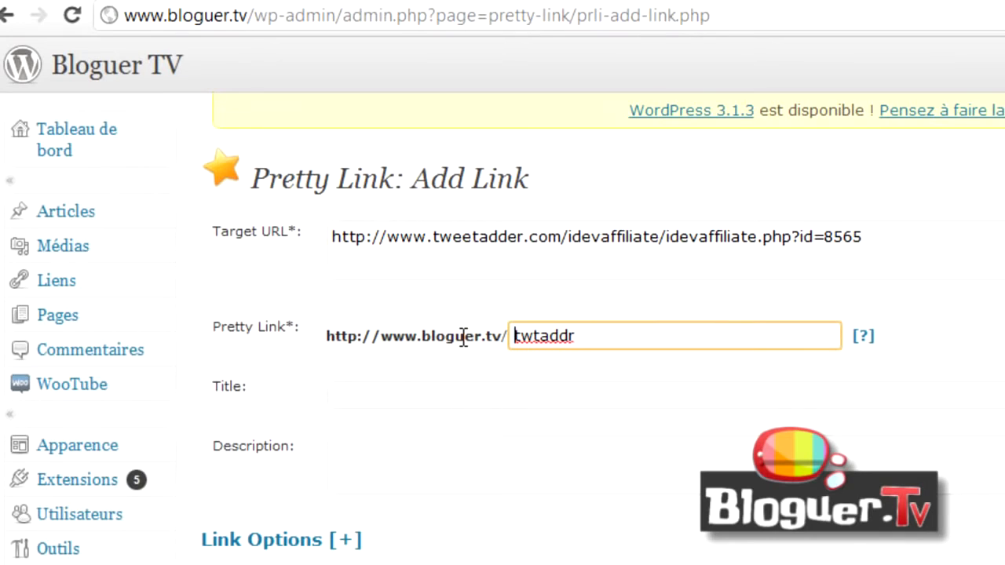
Expand the Pretty Link slug into the full product name tweetadder.
click(643, 334)
click(534, 336)
text(ee)
key(Right)
key(Right)
key(Right)
key(Right)
key(Right)
key(BackSpace)
text(er)
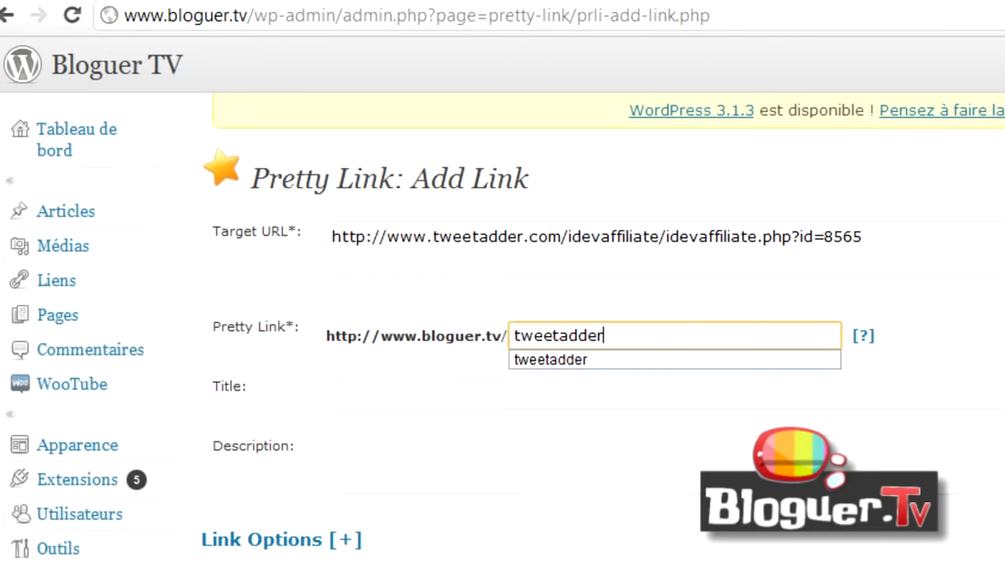
click(824, 514)
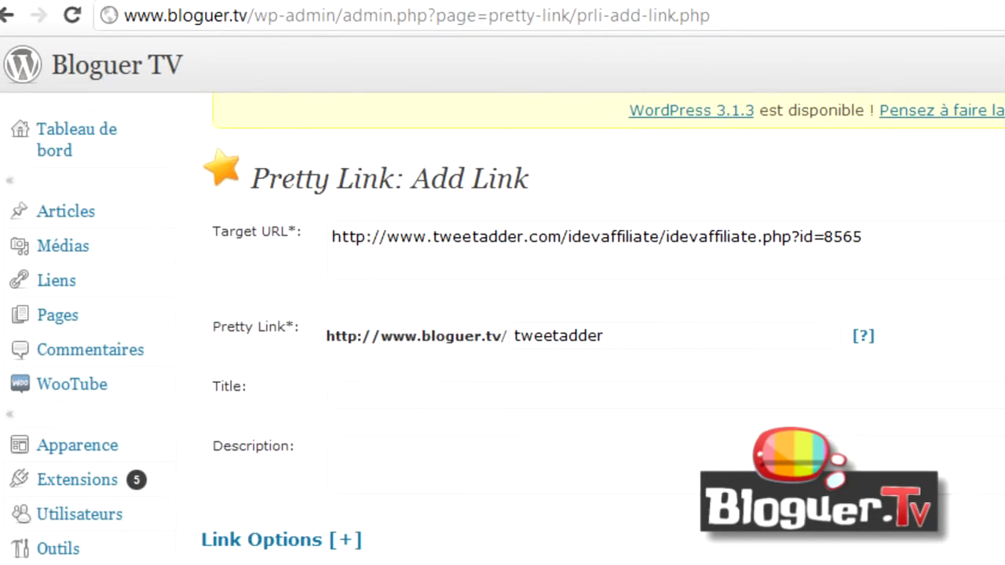
Remove the added vowels from the Pretty Link slug to restore the abbreviated form twtaddr.
click(657, 339)
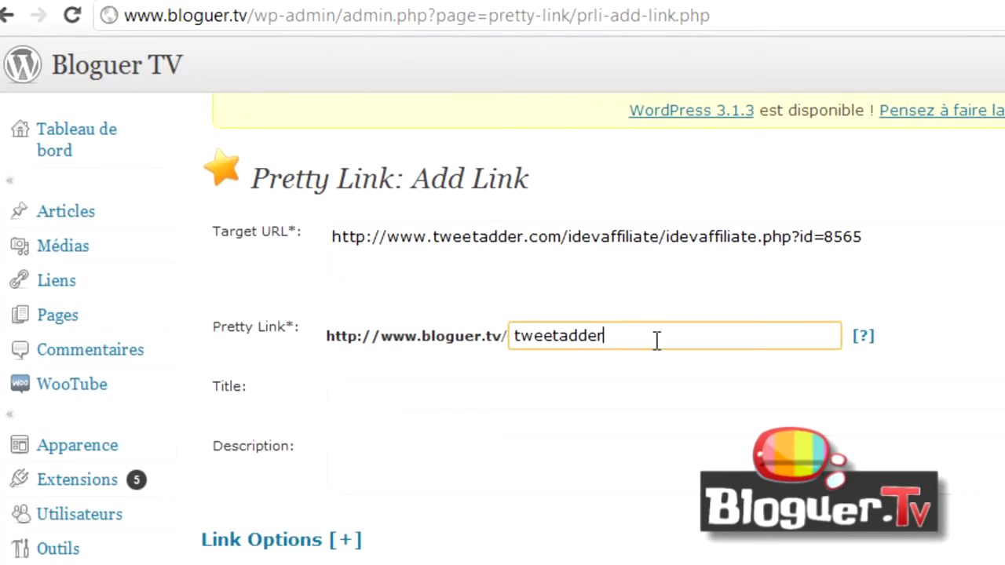
key(Left)
key(Left)
key(Left)
key(Left)
key(Right)
key(Right)
key(Right)
key(BackSpace)
key(Left)
key(Left)
key(Left)
key(Left)
key(BackSpace)
key(BackSpace)
click(656, 340)
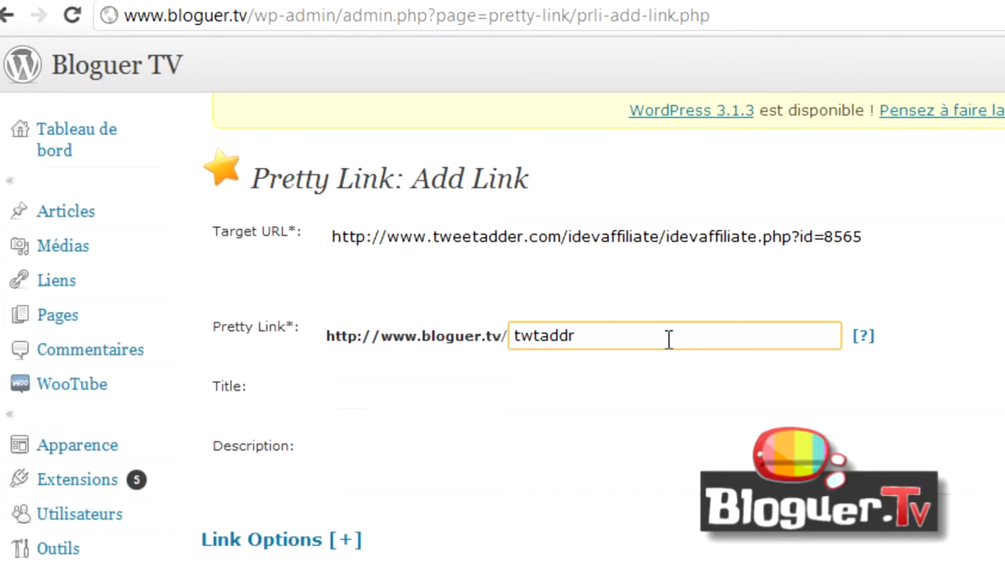
Title the link Tweet Adder and create it.
click(507, 396)
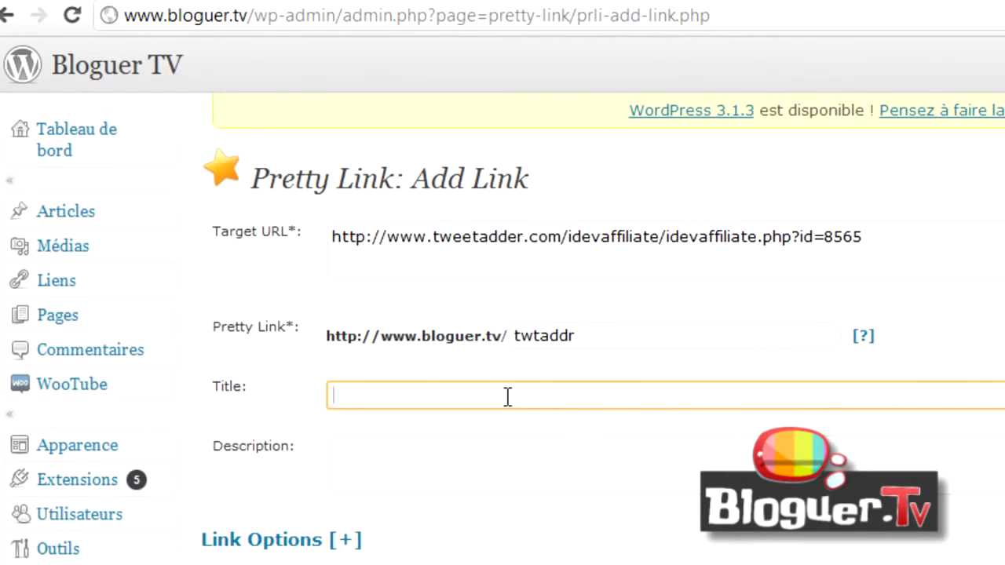
text(Tweet A)
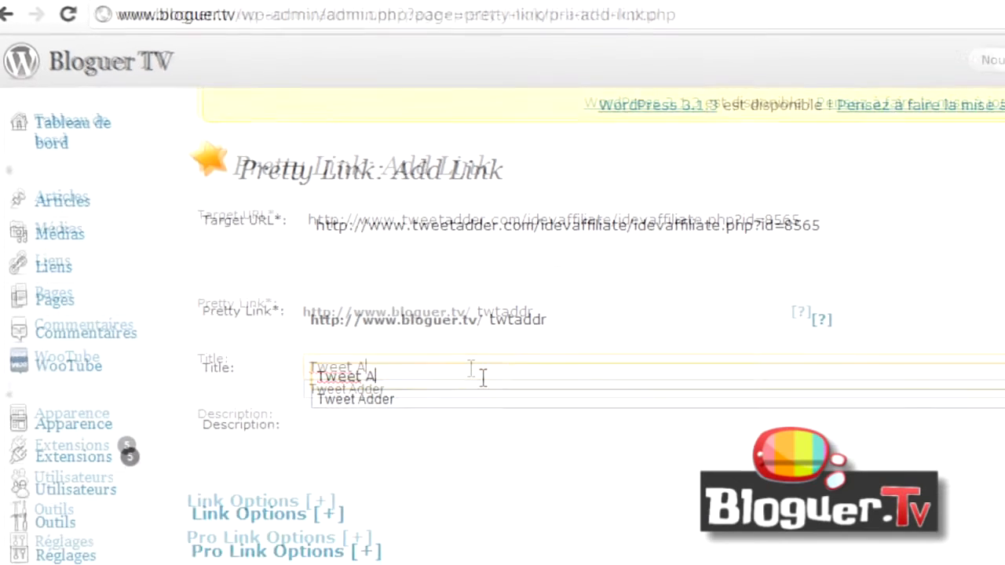
text(dder)
key(Down)
key(Return)
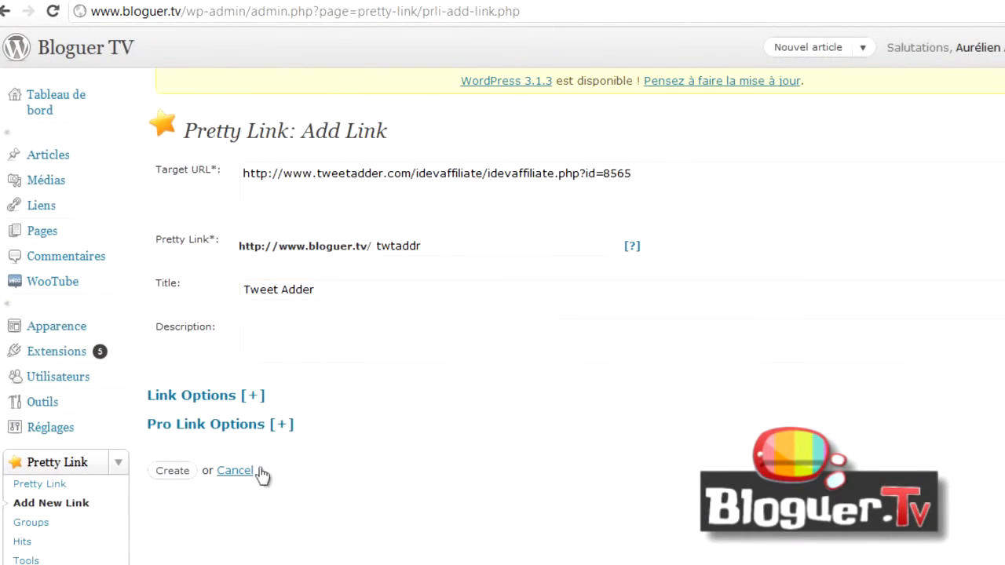
click(172, 474)
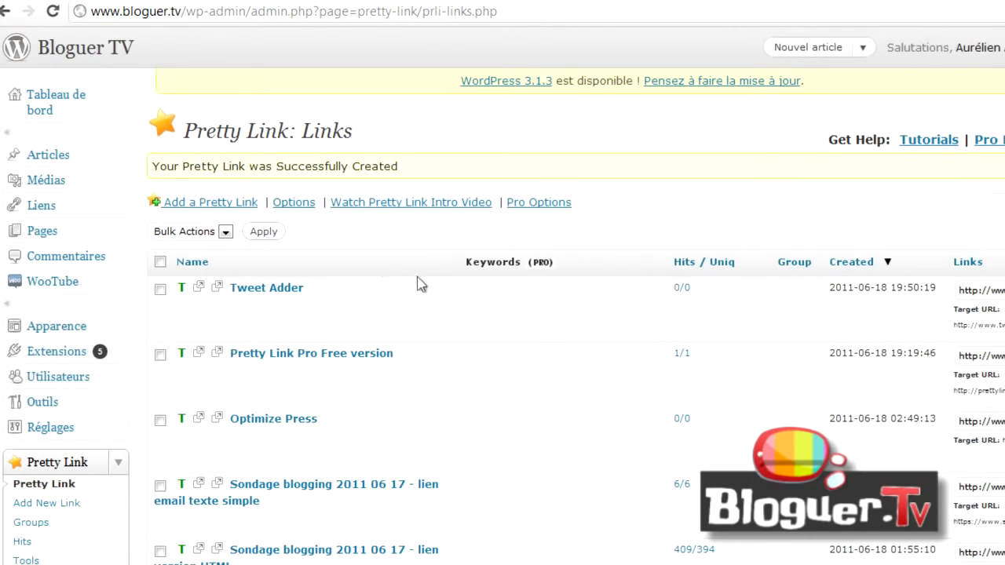
Copy the Tweet Adder link's address, visit its pretty link, look through the destination page and close it.
right_click(199, 289)
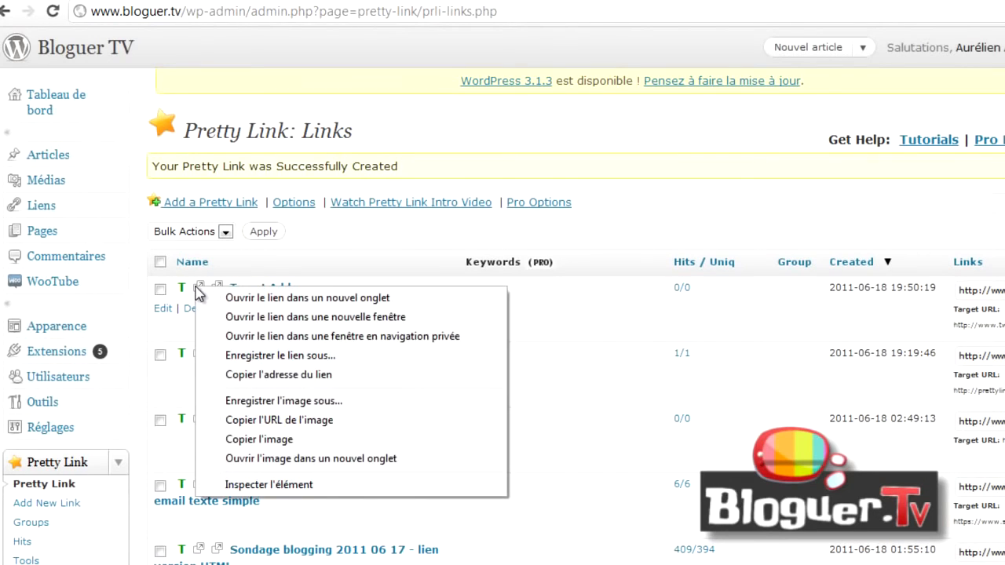
click(245, 374)
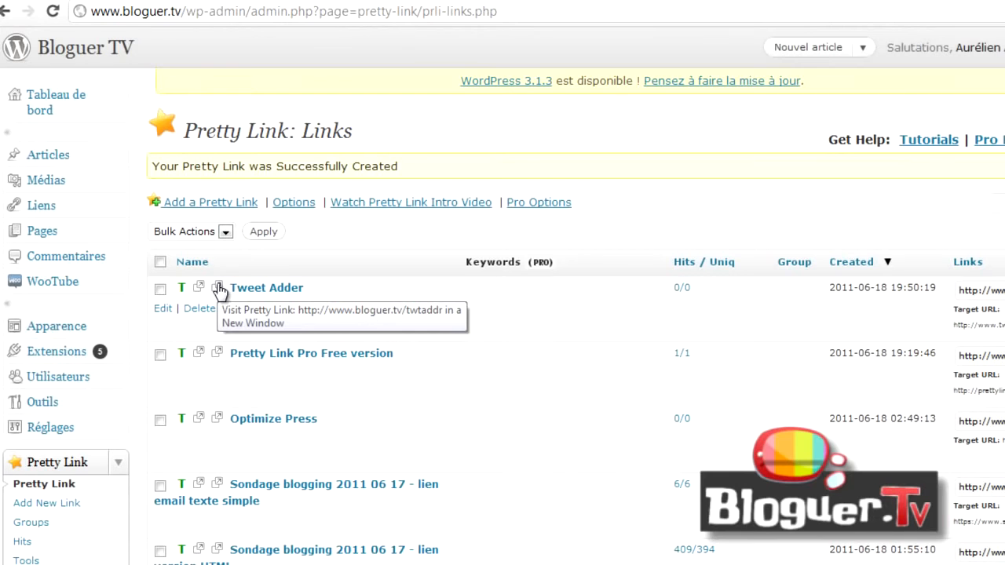
click(219, 287)
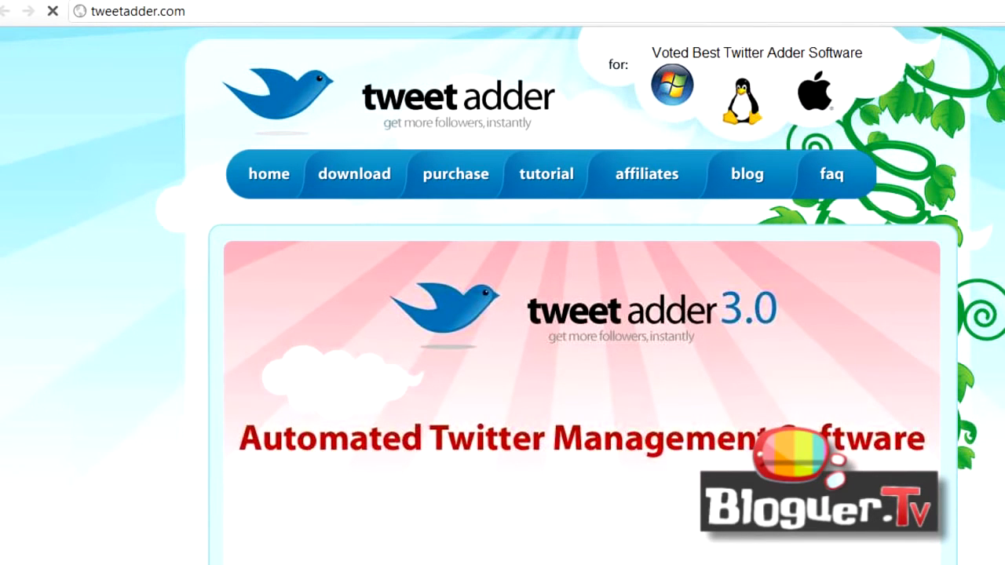
scroll(582, 295, down, 10)
scroll(582, 295, down, 15)
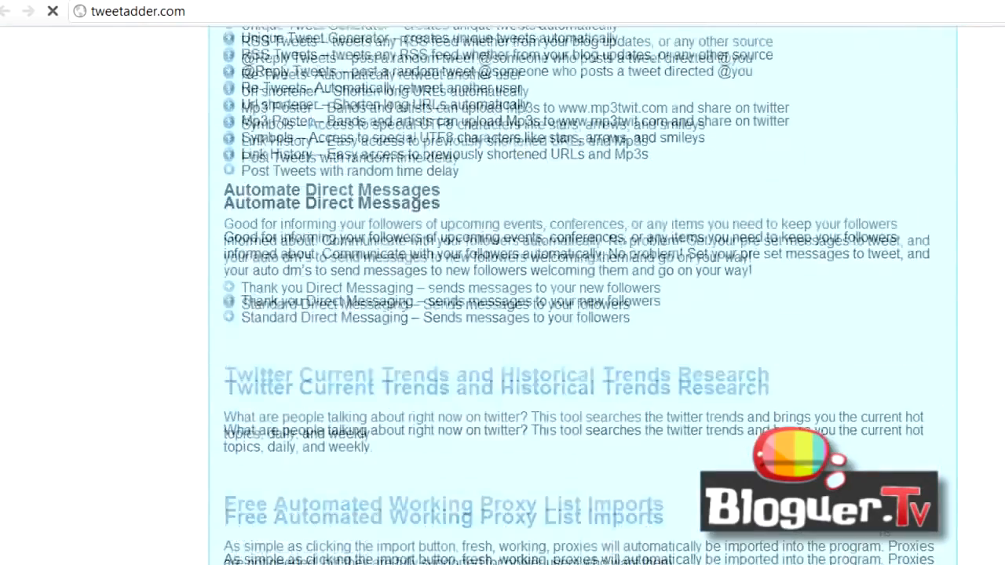
scroll(583, 295, down, 15)
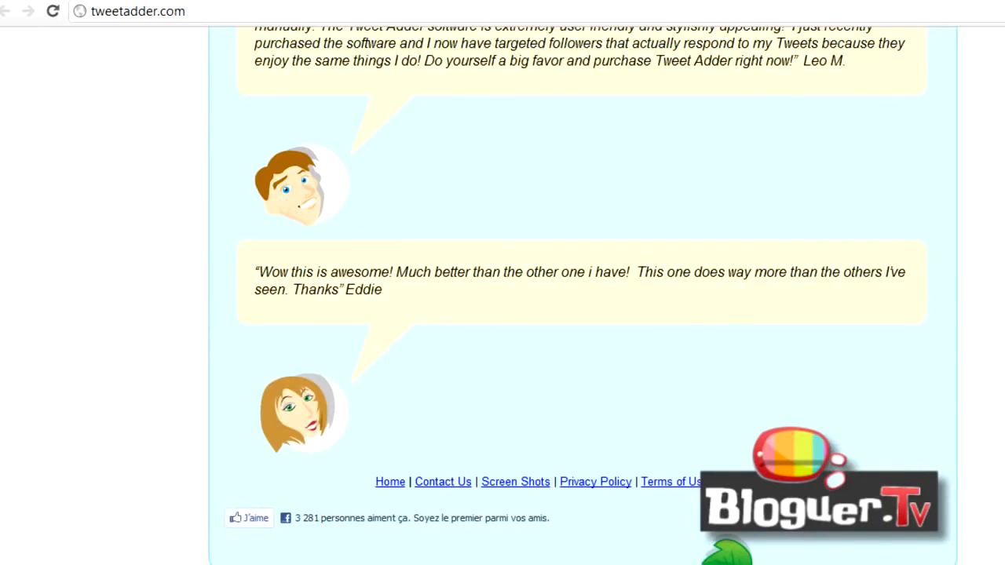
click(862, 1)
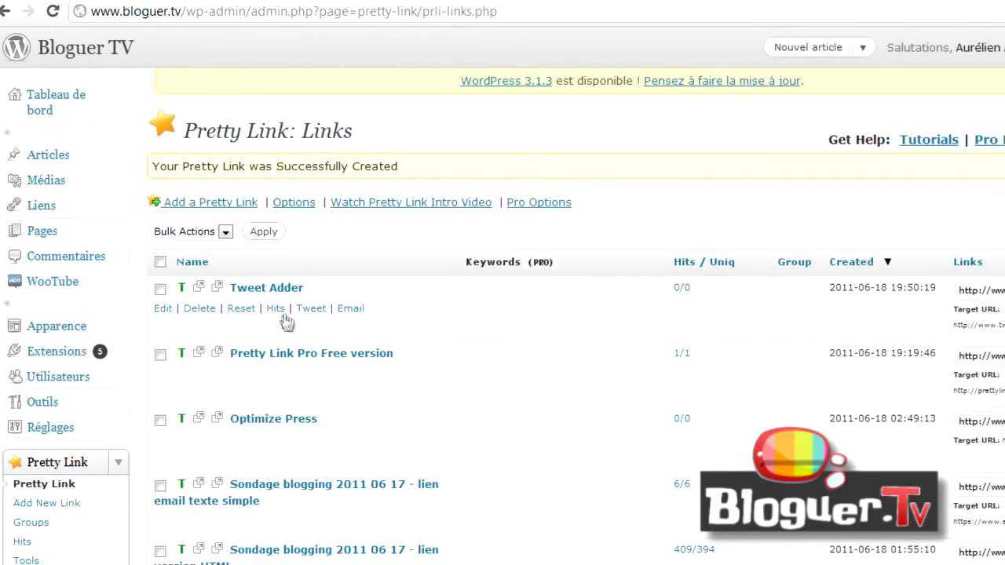
Refresh the links list to check Tweet Adder's hits, visit the pretty link once more and refresh the list again.
click(52, 487)
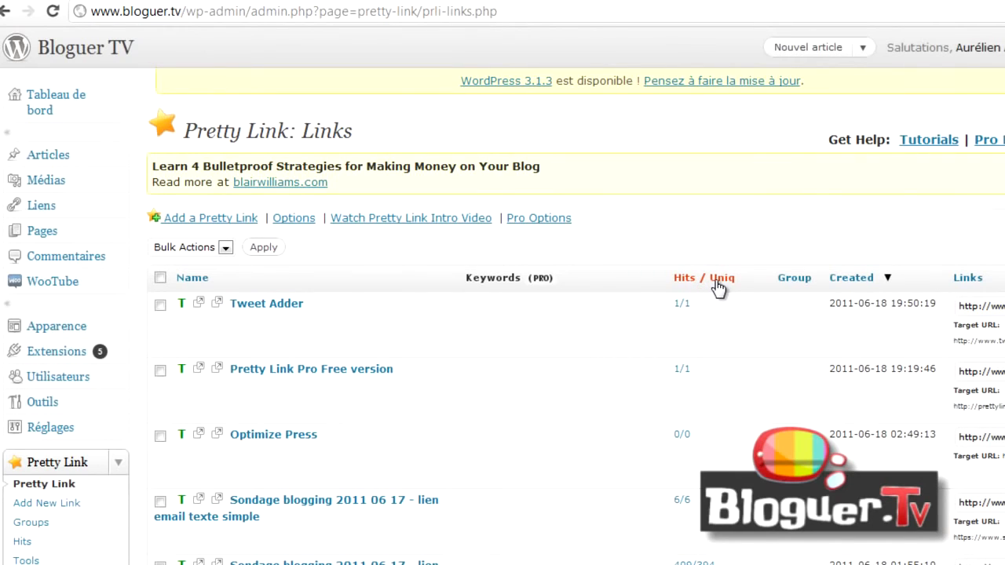
click(217, 303)
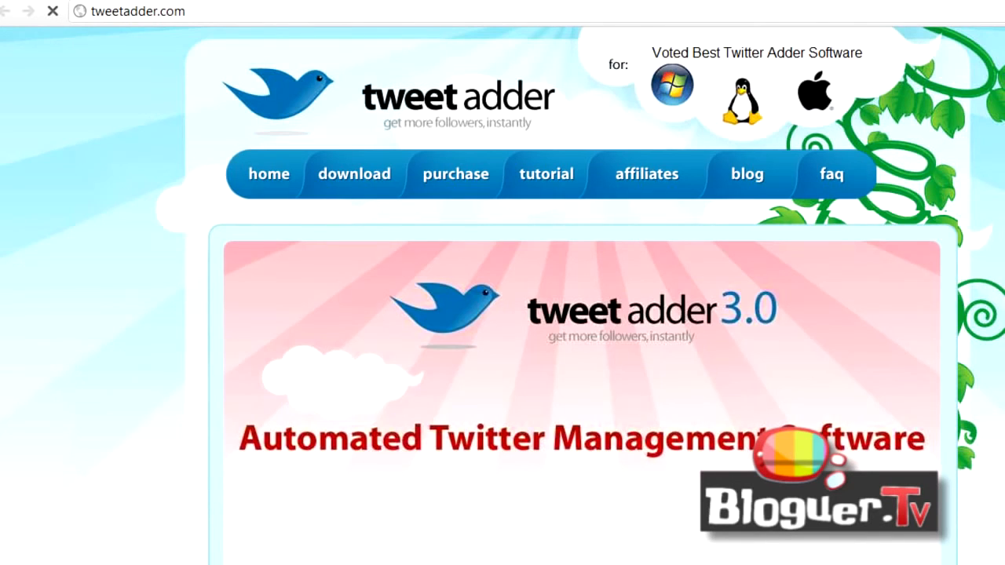
key(ctrl+w)
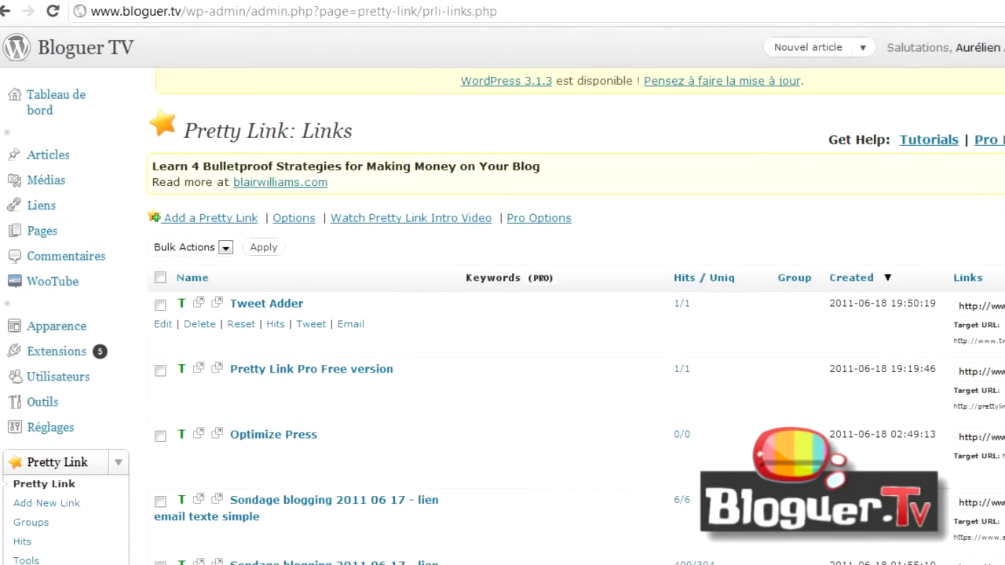
click(46, 488)
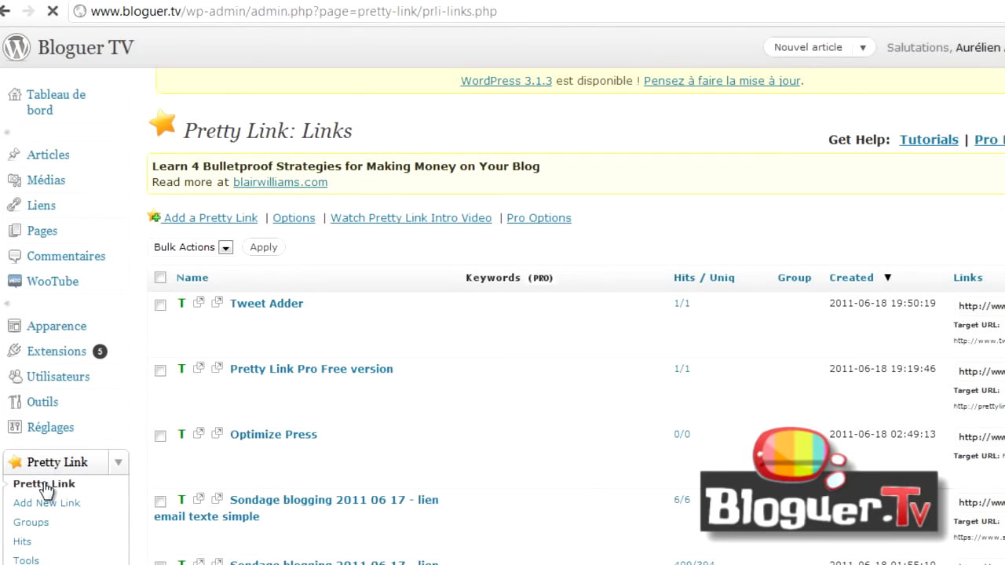